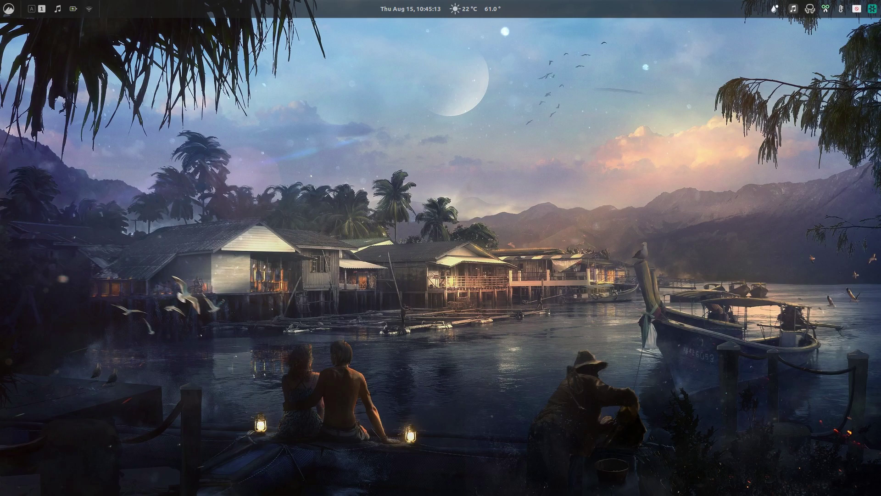
# Launch RetroArch from the desktop and switch its window to full screen.
pyautogui.press('super')
pyautogui.write('ret')
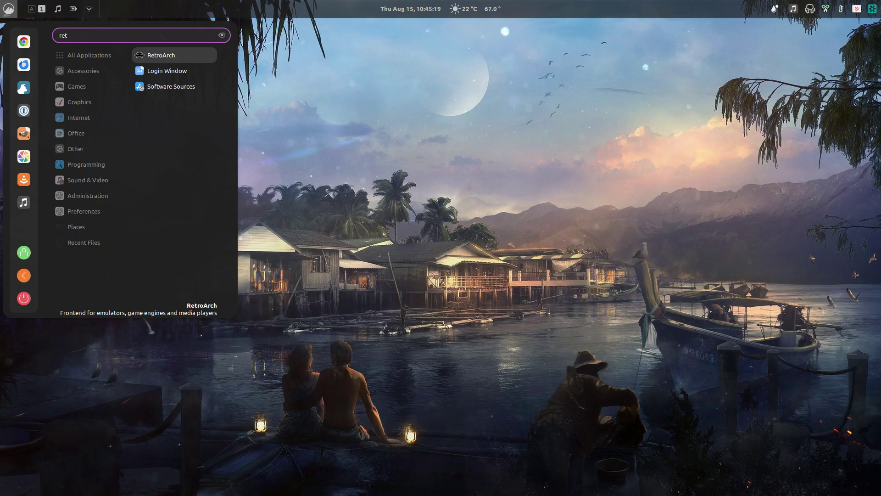
pyautogui.press('Return')
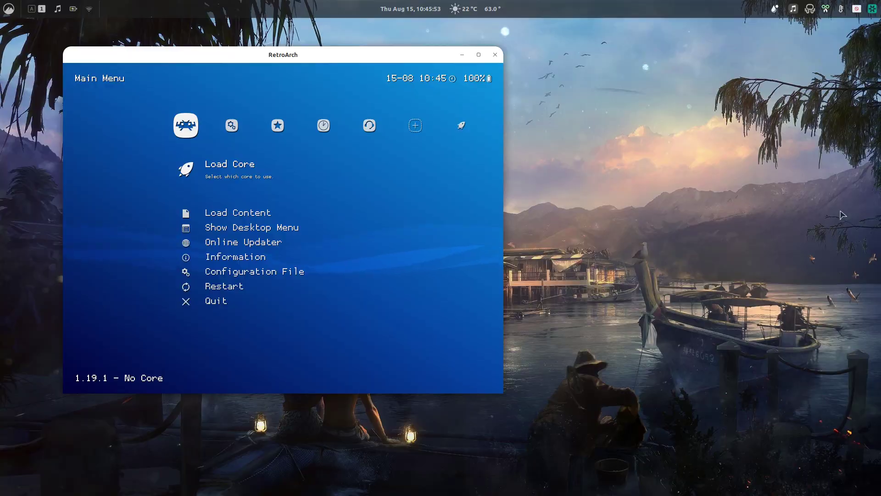
pyautogui.press('f')
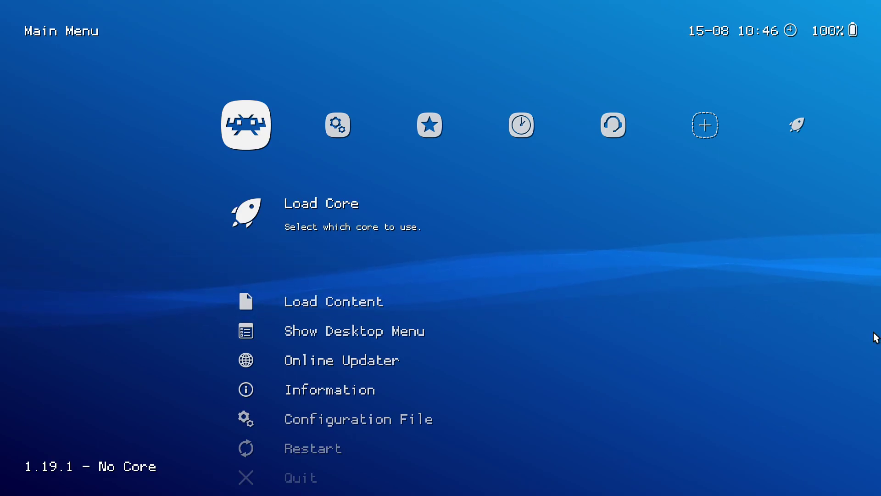
# Switch to the browser, maximize it and read the Reddit thread about the XMB menu's missing icons, then minimize it.
pyautogui.hotkey('alt', 'Tab')
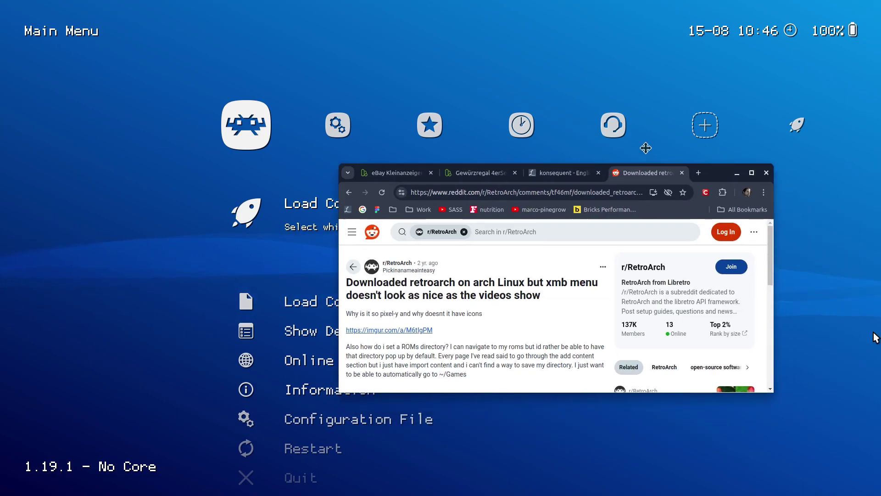
pyautogui.moveTo(646, 148); pyautogui.dragTo(464, 1)
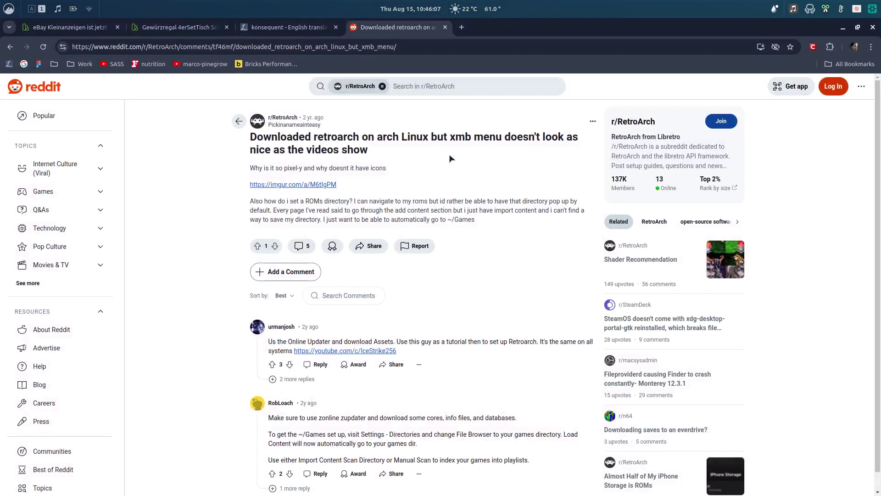
pyautogui.click(843, 27)
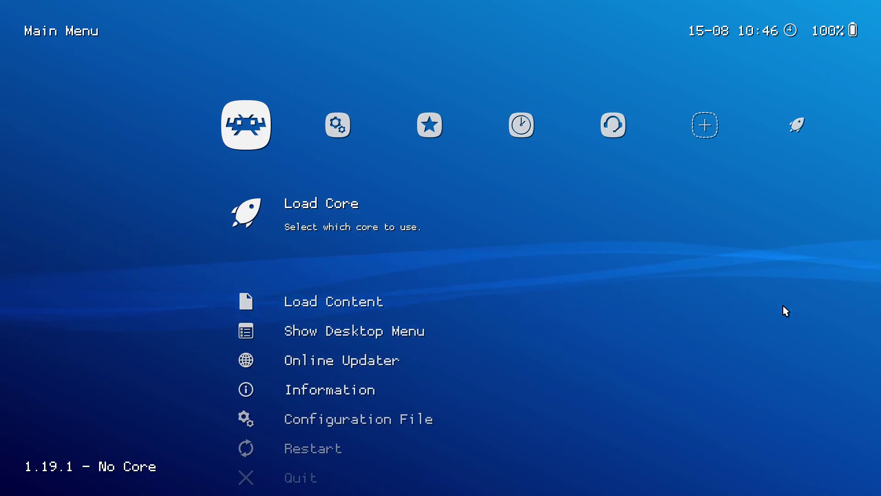
# Run Update Assets from the Online Updater, then return to the Main Menu.
pyautogui.press('Right')
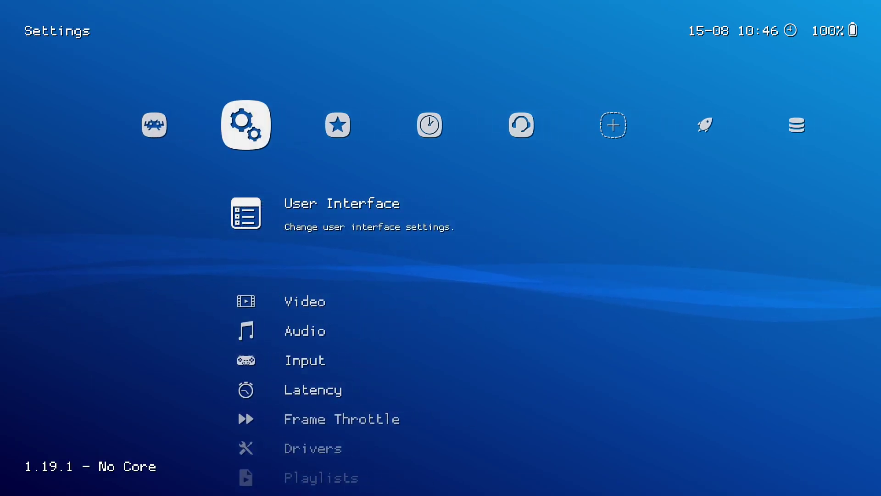
pyautogui.press('Left')
pyautogui.press('Down')
pyautogui.press('Down')
pyautogui.press('Return')
pyautogui.press('Down')
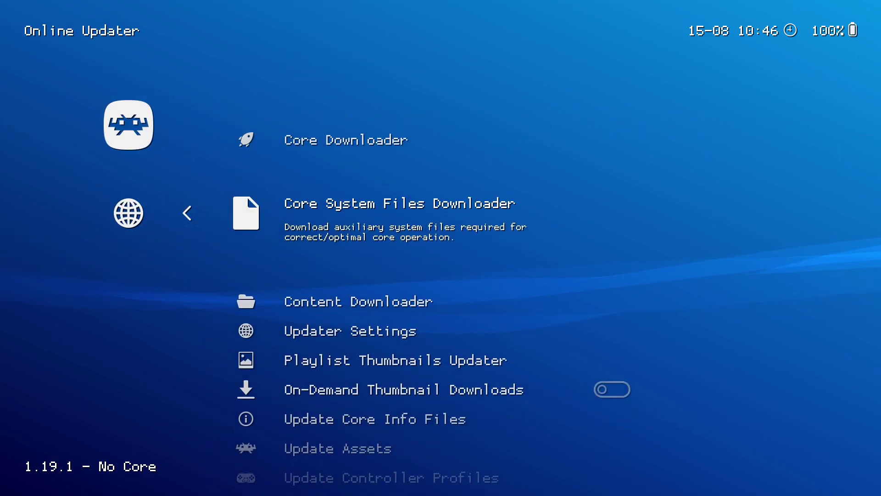
pyautogui.press('Down')
pyautogui.press('Down')
pyautogui.press('Down')
pyautogui.press('Down')
pyautogui.press('Down')
pyautogui.press('Down')
pyautogui.press('Return')
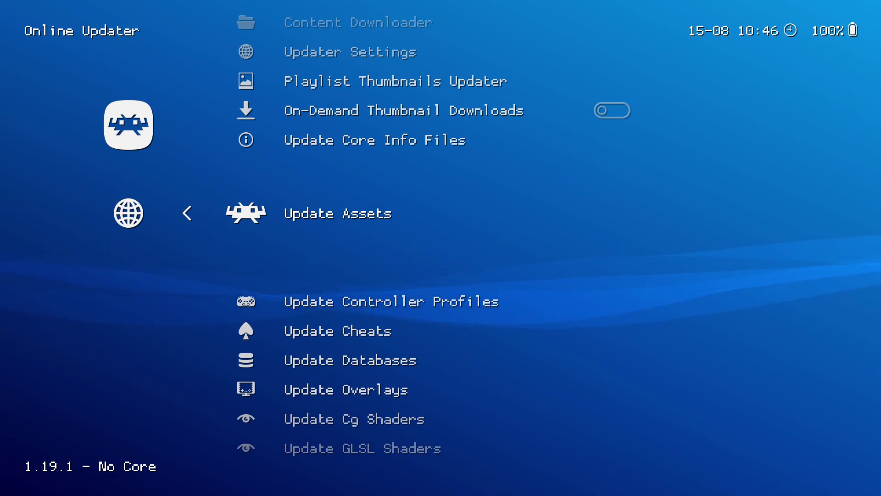
pyautogui.press('BackSpace')
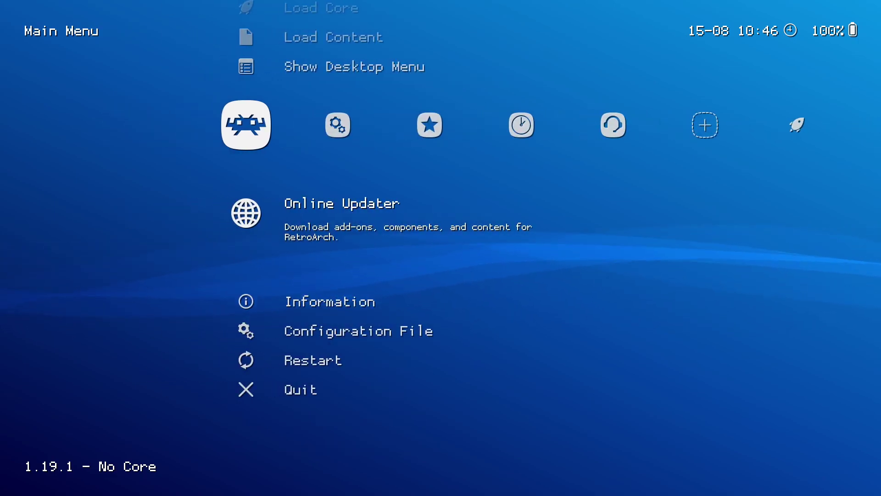
# Open the Directory settings and check the path set for Assets.
pyautogui.press('Up')
pyautogui.press('Up')
pyautogui.press('Right')
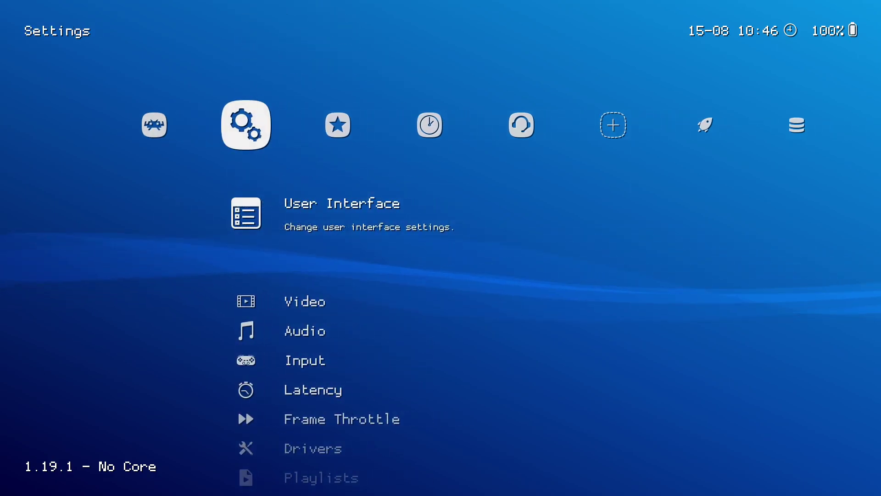
pyautogui.press('Up')
pyautogui.press('Up')
pyautogui.press('Return')
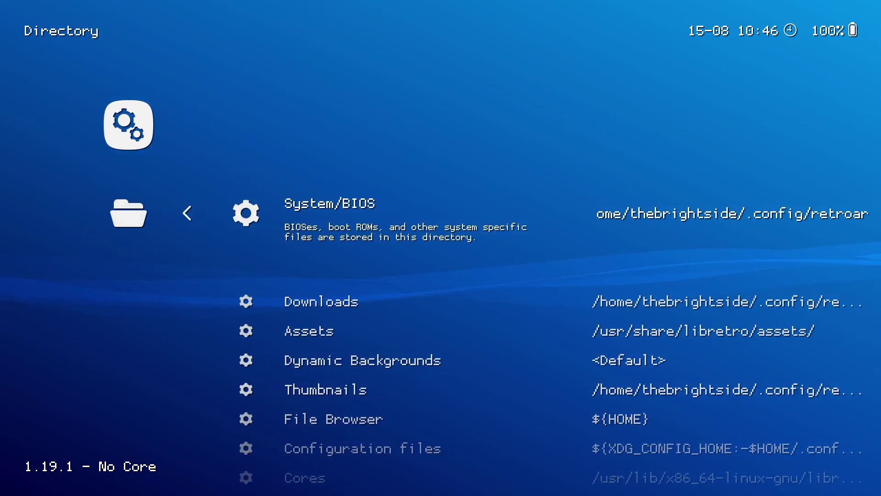
pyautogui.press('Down')
pyautogui.press('Down')
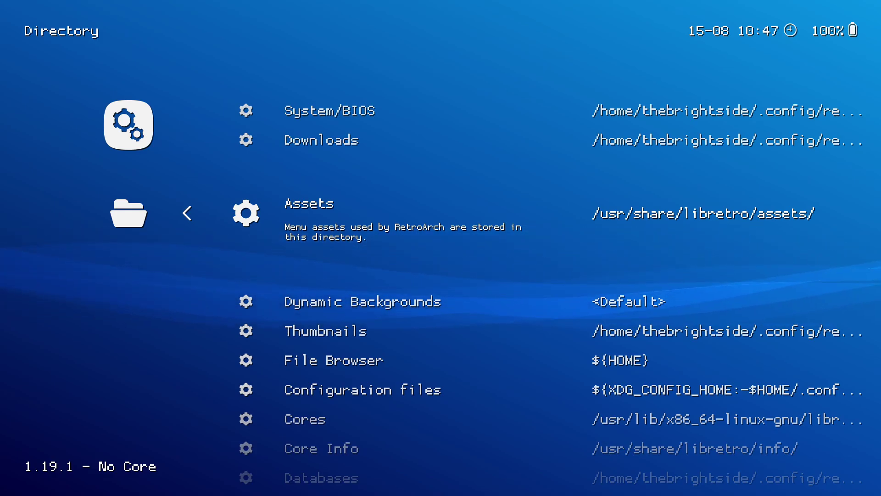
# Examine the directory paths from Dynamic Backgrounds down to Core Info.
pyautogui.press('Down')
pyautogui.press('Down')
pyautogui.press('Down')
pyautogui.press('Down')
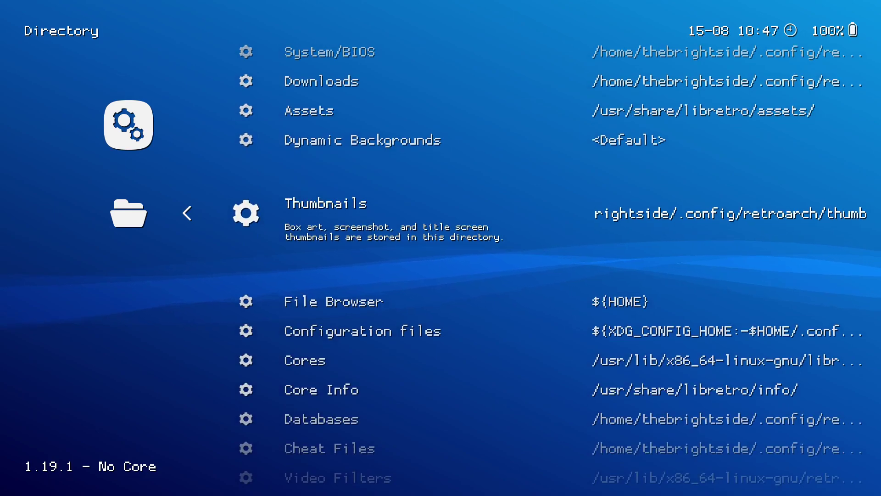
pyautogui.press('Down')
pyautogui.press('Down')
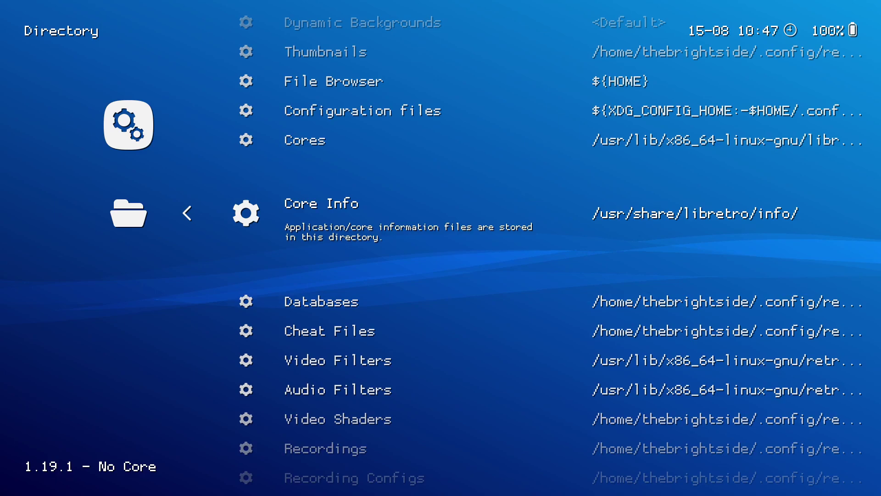
# Go back up the directory list and examine the Downloads and System/BIOS paths.
pyautogui.press('Up')
pyautogui.press('Up')
pyautogui.press('Up')
pyautogui.press('Up')
pyautogui.press('Up')
pyautogui.press('Up')
pyautogui.press('Up')
pyautogui.press('Up')
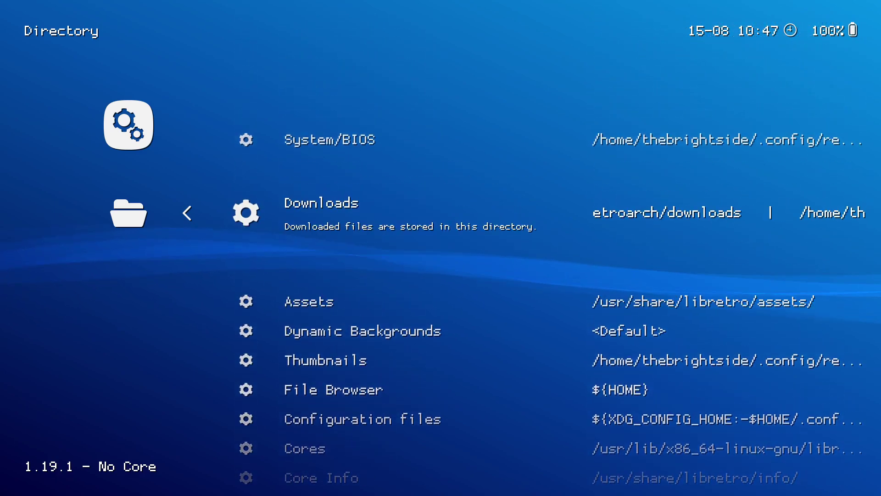
pyautogui.press('Down')
pyautogui.press('Up')
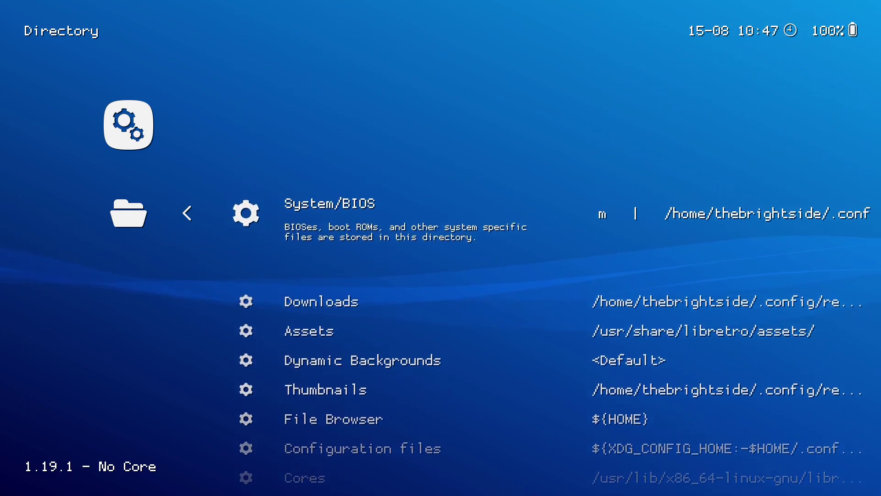
# Review the directory paths from System/BIOS down to Playlists.
pyautogui.press('Down')
pyautogui.press('Down')
pyautogui.press('Down')
pyautogui.press('Down')
pyautogui.press('Down')
pyautogui.press('Down')
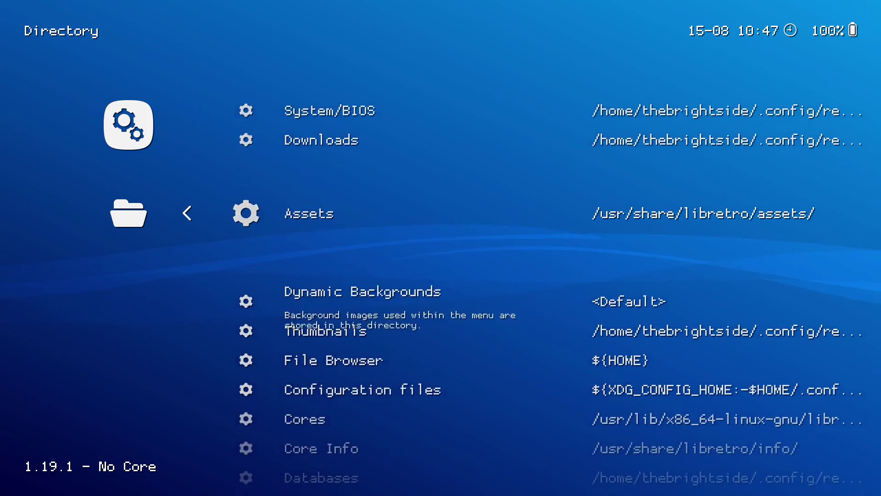
pyautogui.press('Down')
pyautogui.press('Down')
pyautogui.press('Down')
pyautogui.press('Down')
pyautogui.press('Down')
pyautogui.press('Down')
pyautogui.press('Down')
pyautogui.press('Down')
pyautogui.press('Down')
pyautogui.press('Down')
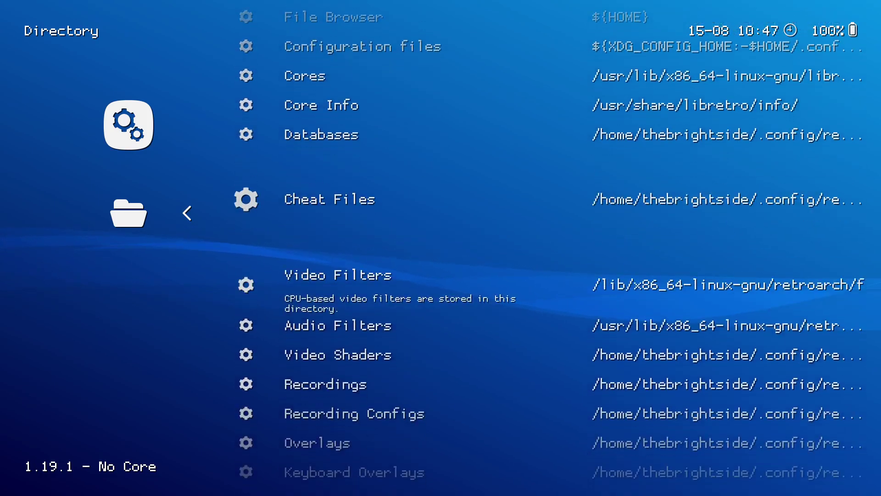
pyautogui.press('Down')
pyautogui.press('Down')
pyautogui.press('Down')
pyautogui.press('Down')
pyautogui.press('Down')
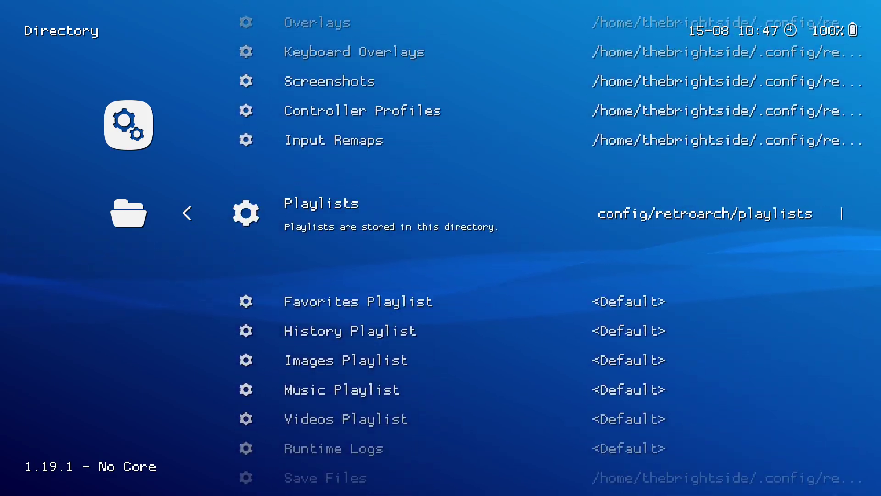
# Check the Input Remaps, Controller Profiles and Core Info directory paths, then leave the Directory settings.
pyautogui.press('Up')
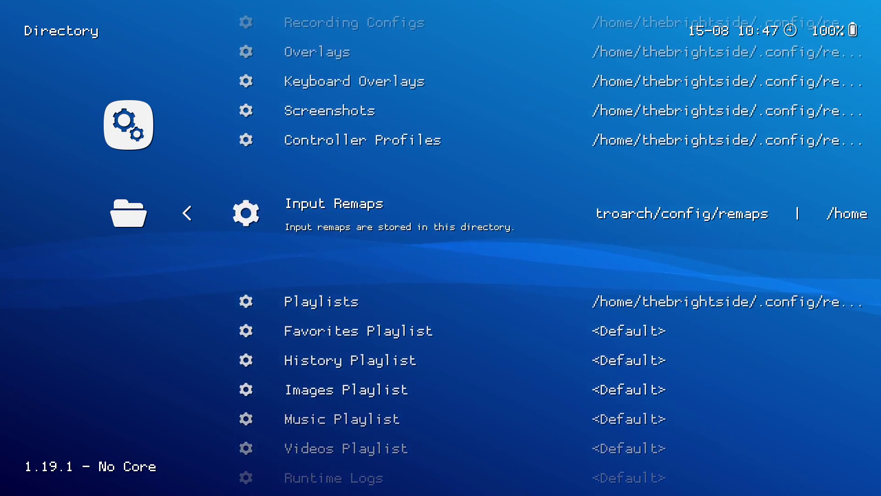
pyautogui.press('Up')
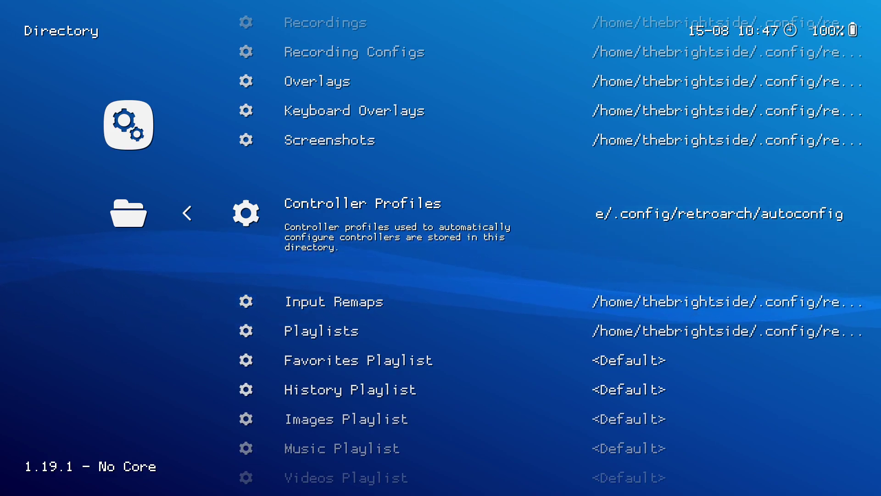
pyautogui.press('Up')
pyautogui.press('Up')
pyautogui.press('Up')
pyautogui.press('Up')
pyautogui.press('Up')
pyautogui.press('Up')
pyautogui.press('Up')
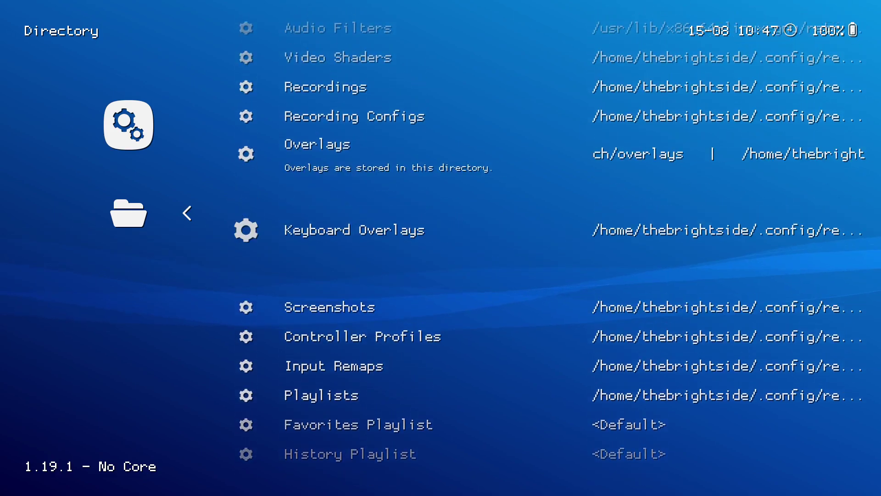
pyautogui.press('Up')
pyautogui.press('Up')
pyautogui.press('Up')
pyautogui.press('Up')
pyautogui.press('Up')
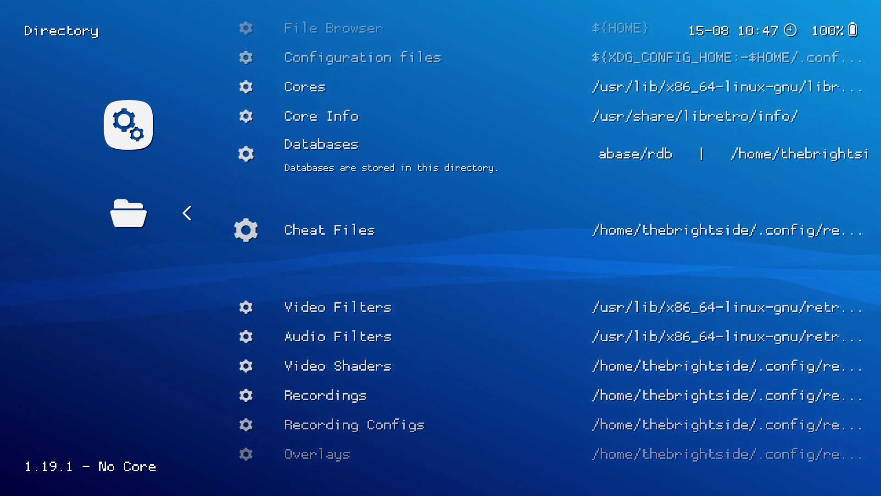
pyautogui.press('Down')
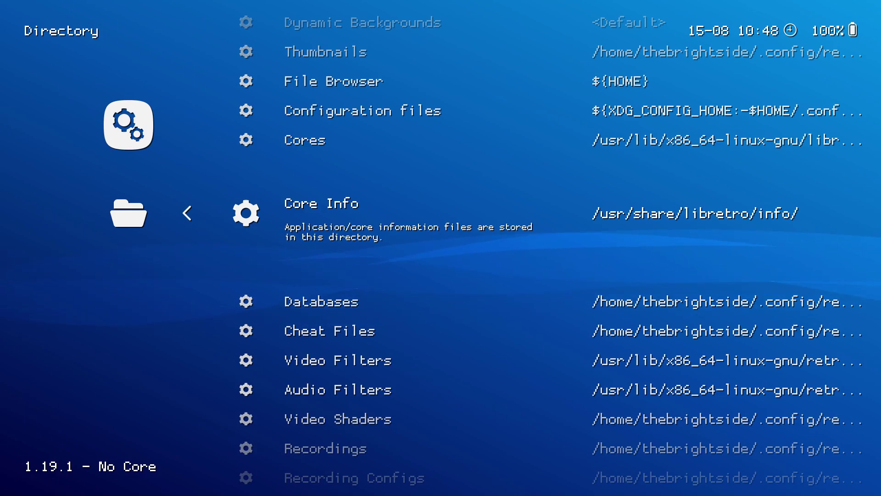
pyautogui.press('BackSpace')
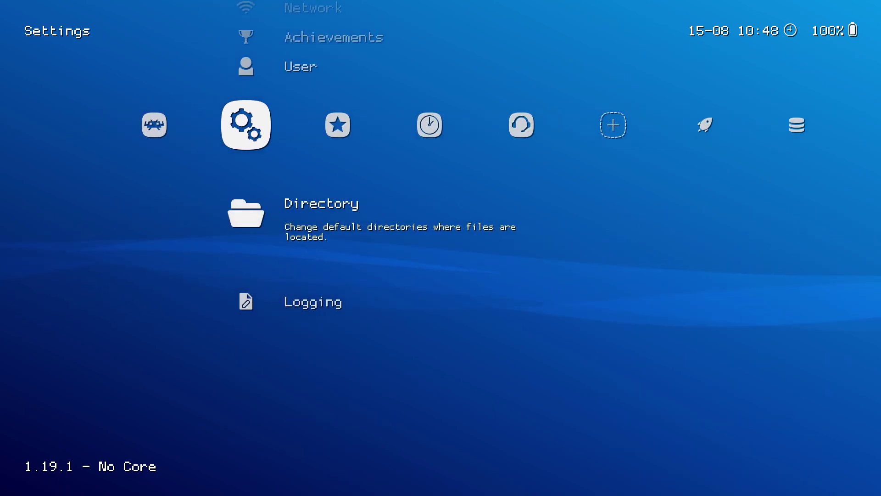
# Open the Online Updater to view its options, then return to the Main Menu.
pyautogui.press('Left')
pyautogui.press('Down')
pyautogui.press('Down')
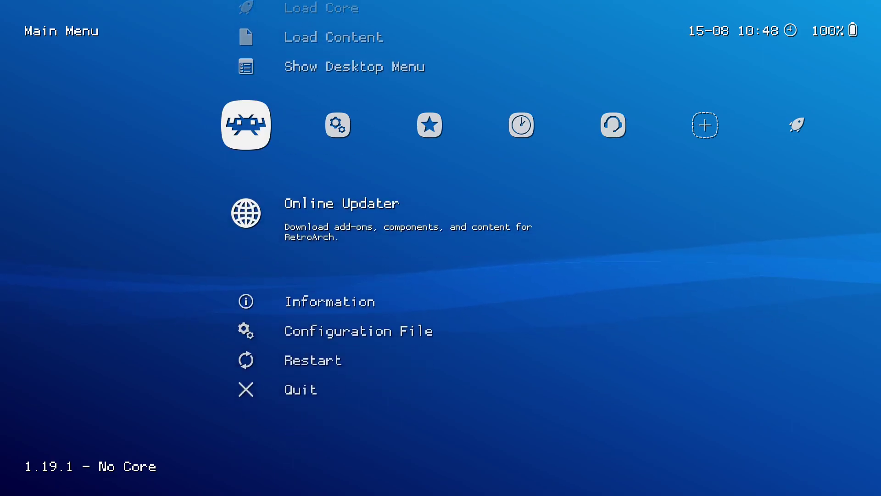
pyautogui.press('Return')
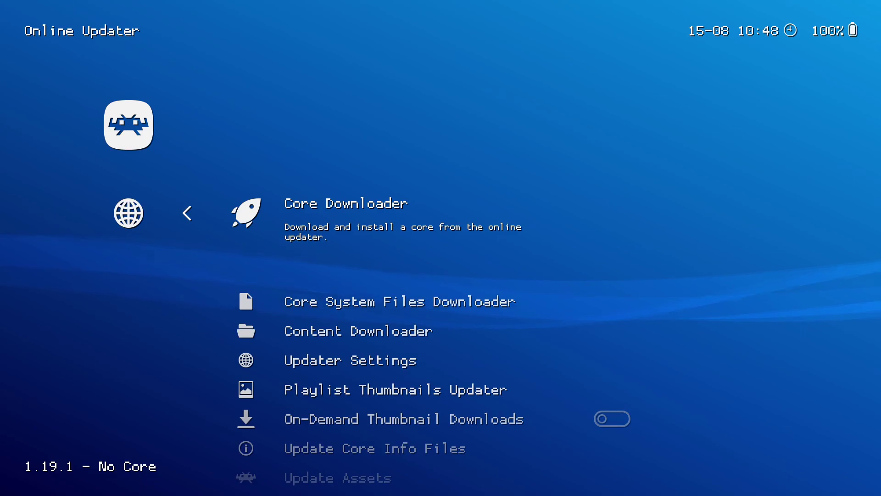
pyautogui.press('BackSpace')
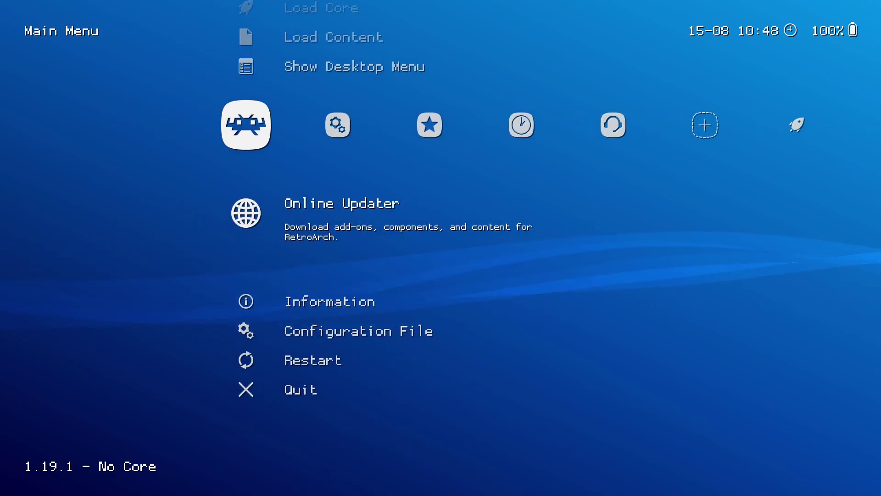
pyautogui.press('Up')
pyautogui.press('Up')
pyautogui.press('Up')
pyautogui.press('Up')
pyautogui.press('Down')
pyautogui.press('Down')
pyautogui.press('Down')
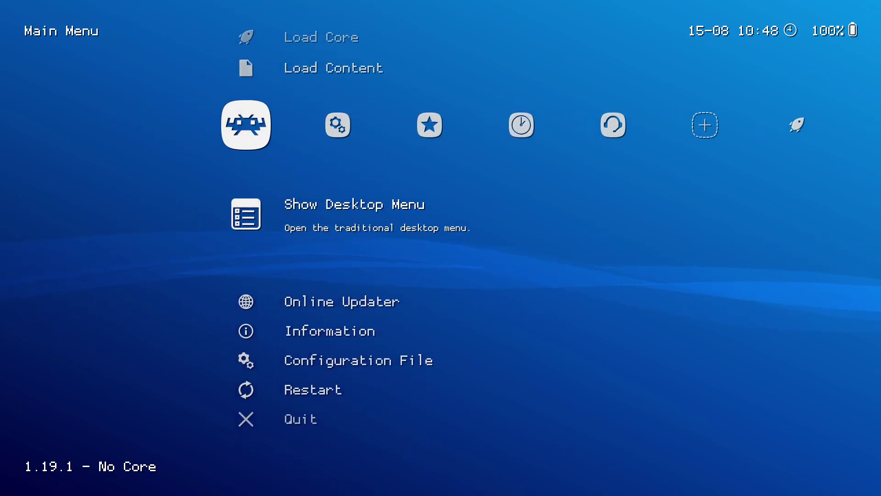
pyautogui.press('Down')
pyautogui.press('Down')
pyautogui.press('Down')
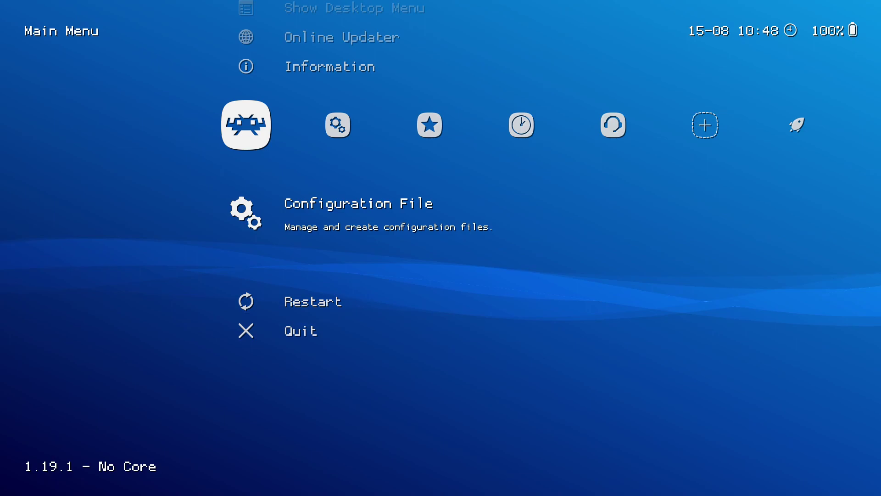
pyautogui.press('Up')
pyautogui.press('Up')
pyautogui.press('Up')
pyautogui.press('Up')
pyautogui.press('Up')
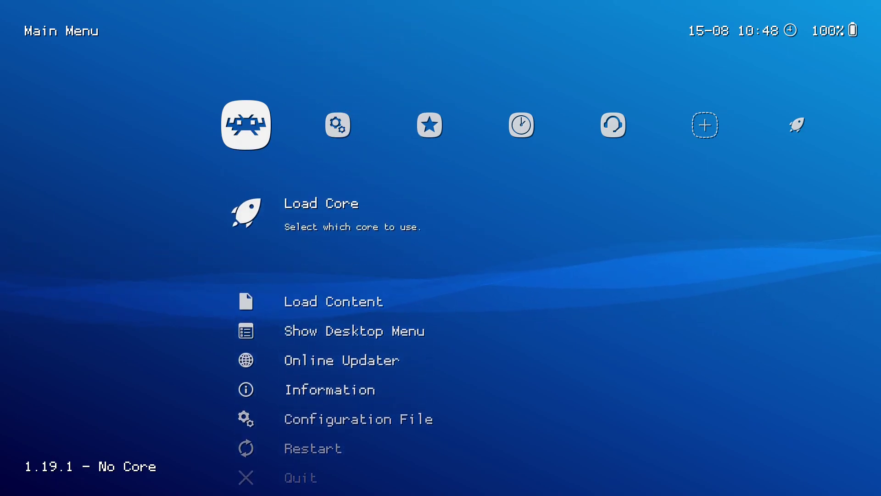
pyautogui.press('Down')
pyautogui.press('Down')
# Reopen the Directory settings and recheck the Assets directory path.
pyautogui.press('Right')
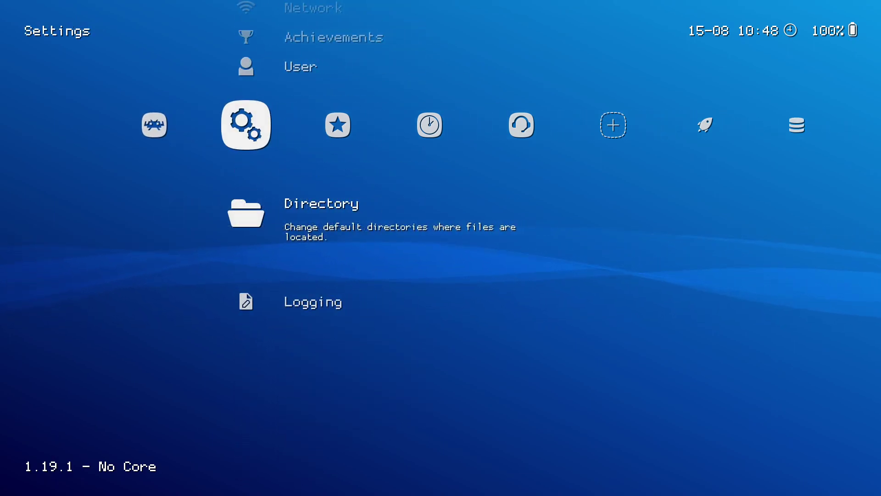
pyautogui.press('Up')
pyautogui.press('Down')
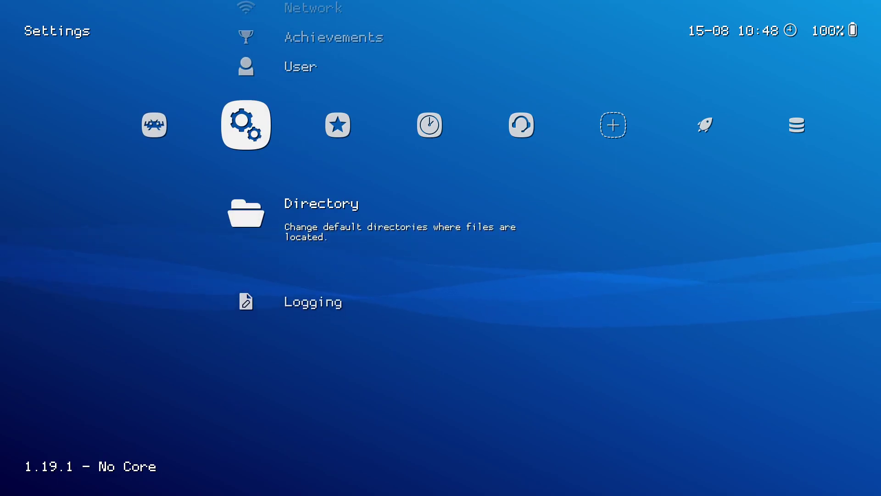
pyautogui.press('Return')
pyautogui.press('Down')
pyautogui.press('Down')
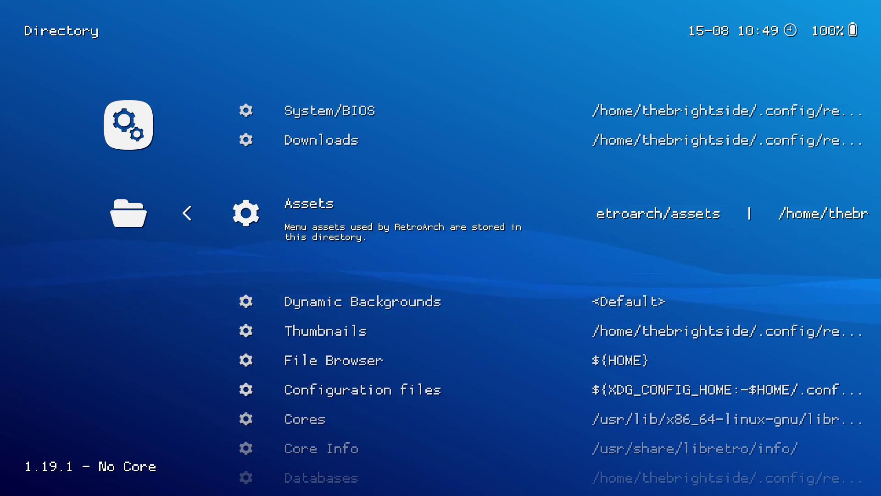
# Review the directory paths from Assets down to Video Shaders in the Directory settings.
pyautogui.press('Up')
pyautogui.press('Down')
pyautogui.press('Down')
pyautogui.press('Down')
pyautogui.press('Down')
pyautogui.press('Down')
pyautogui.press('Down')
pyautogui.press('Down')
pyautogui.press('Down')
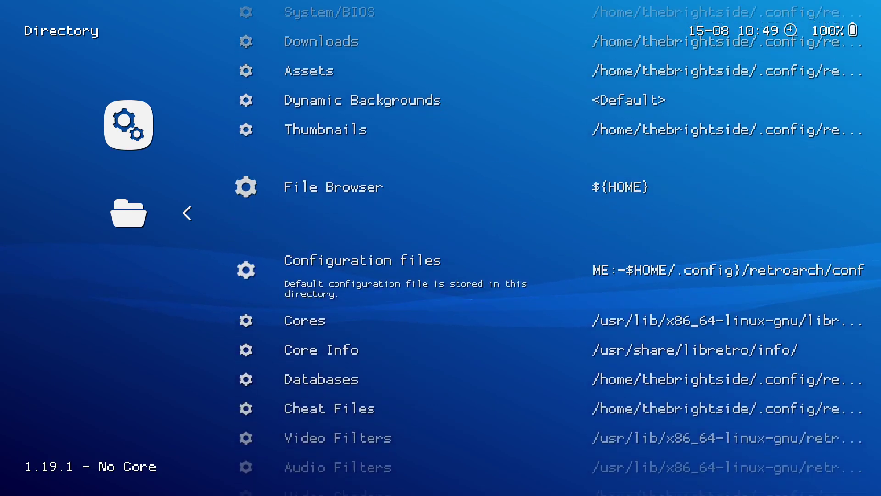
pyautogui.press('Down')
pyautogui.press('Down')
pyautogui.press('Down')
pyautogui.press('Down')
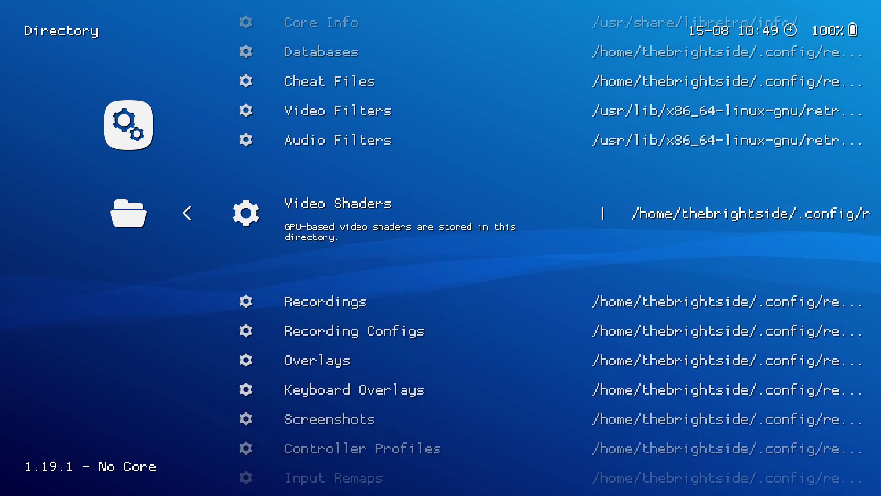
# Reset the Core Info directory to its default path, then return to the Main Menu.
pyautogui.press('Up')
pyautogui.press('Up')
pyautogui.press('Up')
pyautogui.press('Up')
pyautogui.press('Up')
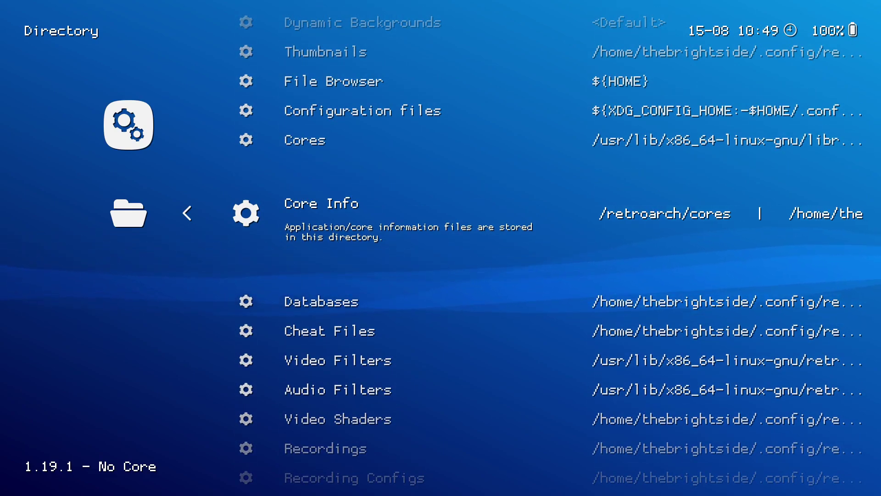
pyautogui.press('BackSpace')
pyautogui.press('Left')
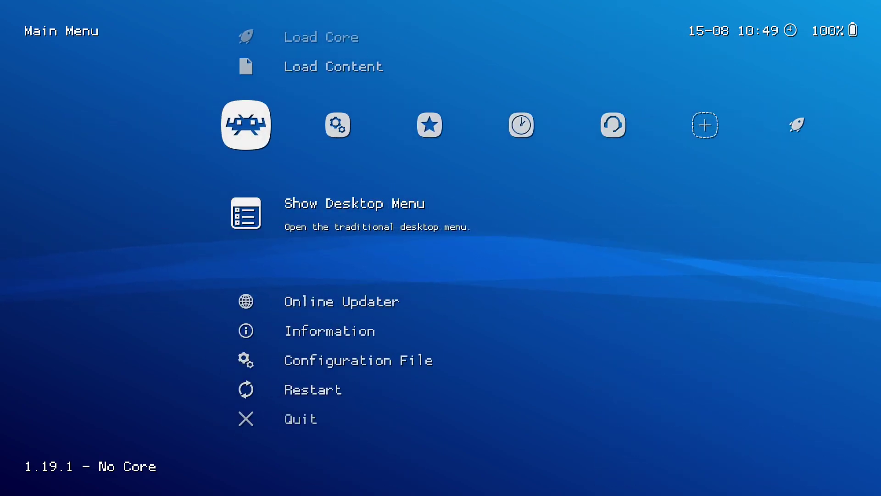
# Update the menu assets through the Online Updater, then return to the Main Menu.
pyautogui.press('Down')
pyautogui.press('Return')
pyautogui.press('Down')
pyautogui.press('Down')
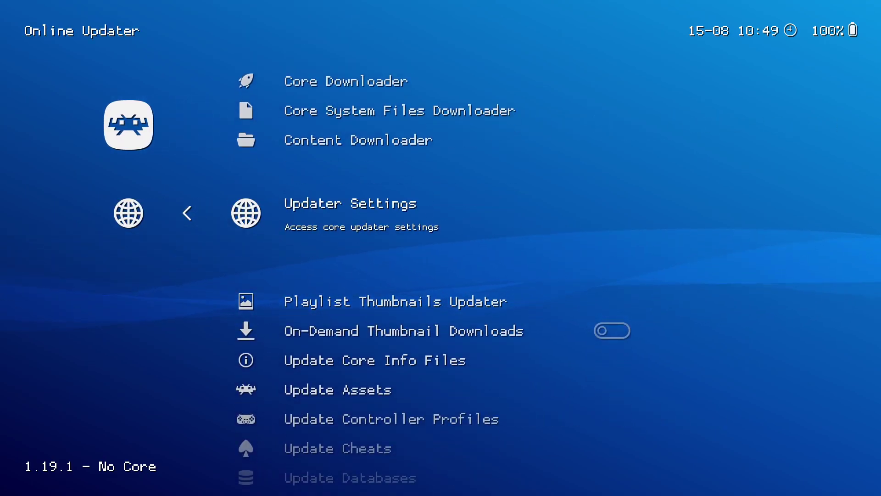
pyautogui.press('Down')
pyautogui.press('Down')
pyautogui.press('Down')
pyautogui.press('Down')
pyautogui.press('Return')
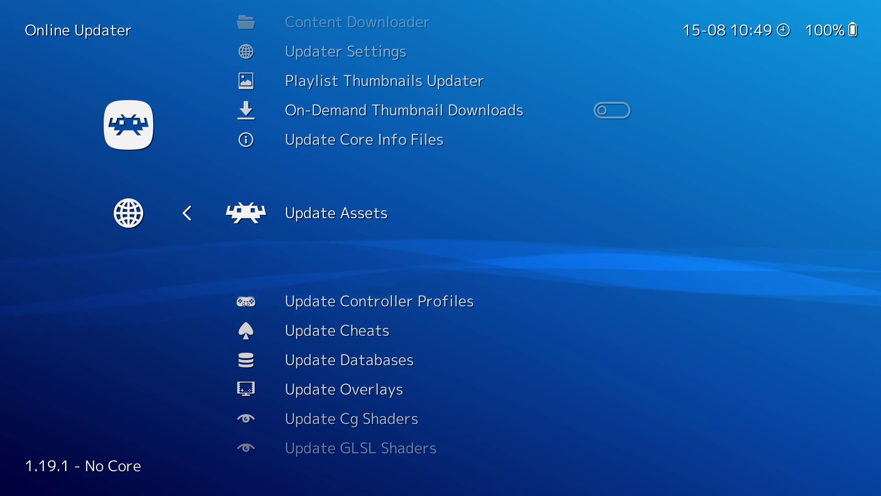
pyautogui.press('BackSpace')
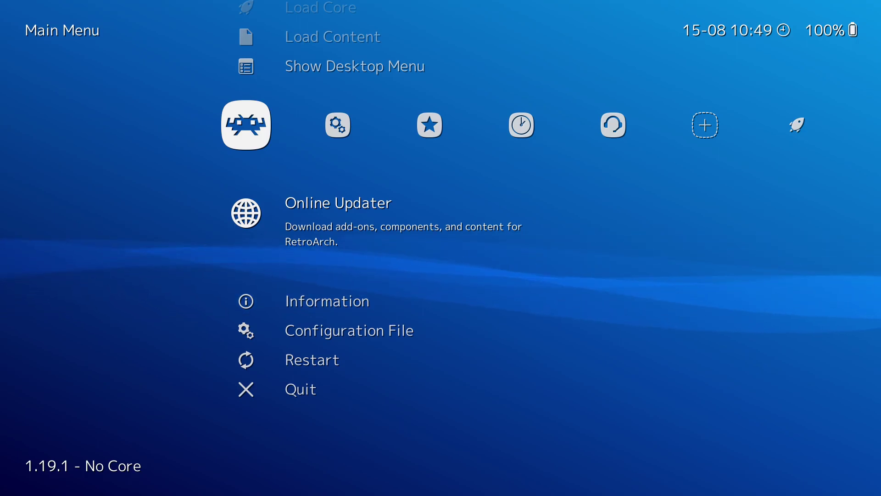
# Reset the current configuration to its default values from the Configuration File options, then return to the Main Menu.
pyautogui.press('Down')
pyautogui.press('Down')
pyautogui.press('Return')
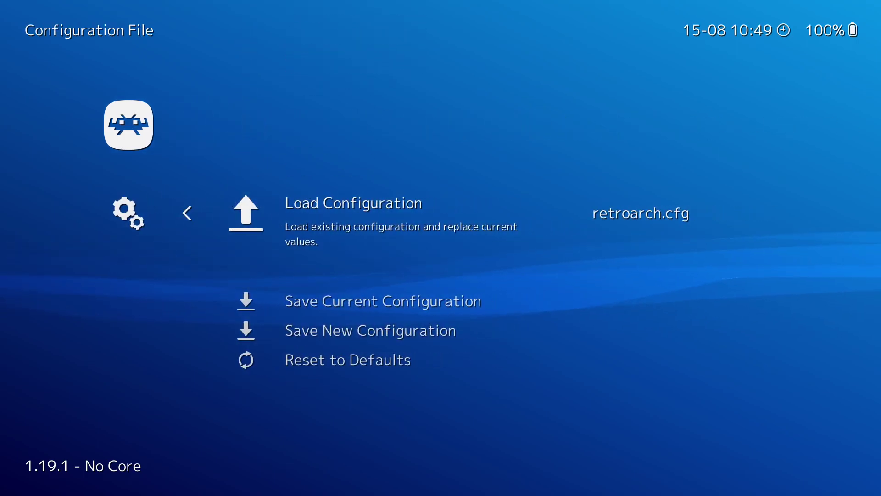
pyautogui.press('Down')
pyautogui.press('Down')
pyautogui.press('Down')
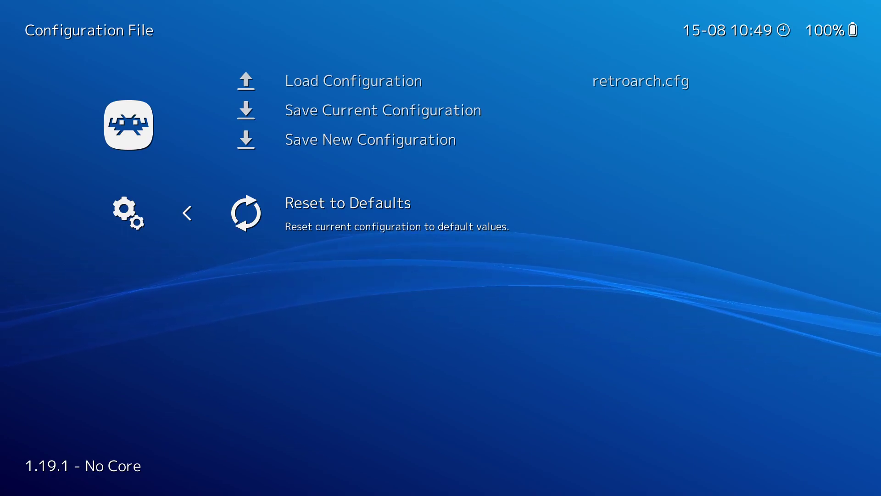
pyautogui.press('Up')
pyautogui.press('Up')
pyautogui.press('Up')
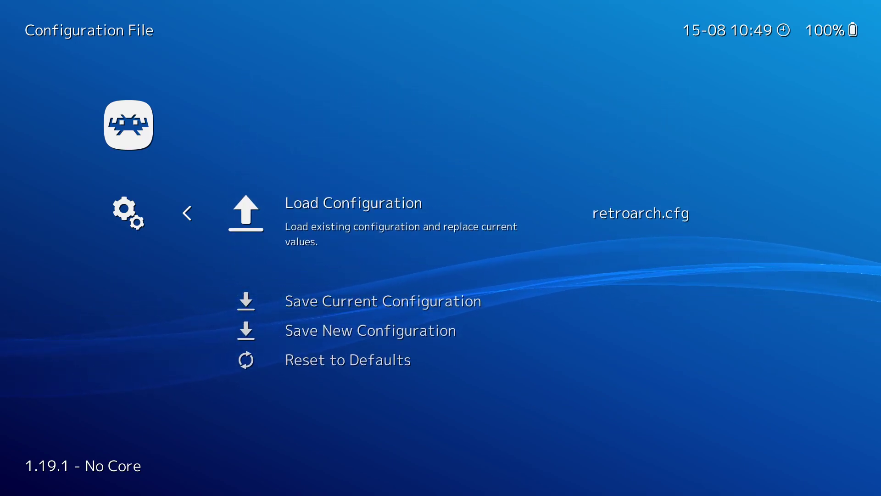
pyautogui.press('BackSpace')
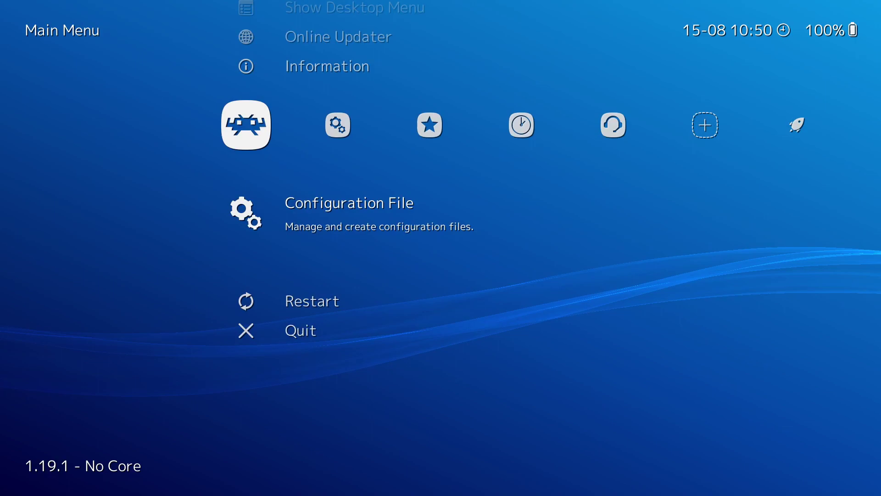
# Quit RetroArch, launch it again from the system's application search and switch it to full screen.
pyautogui.press('Down')
pyautogui.press('Down')
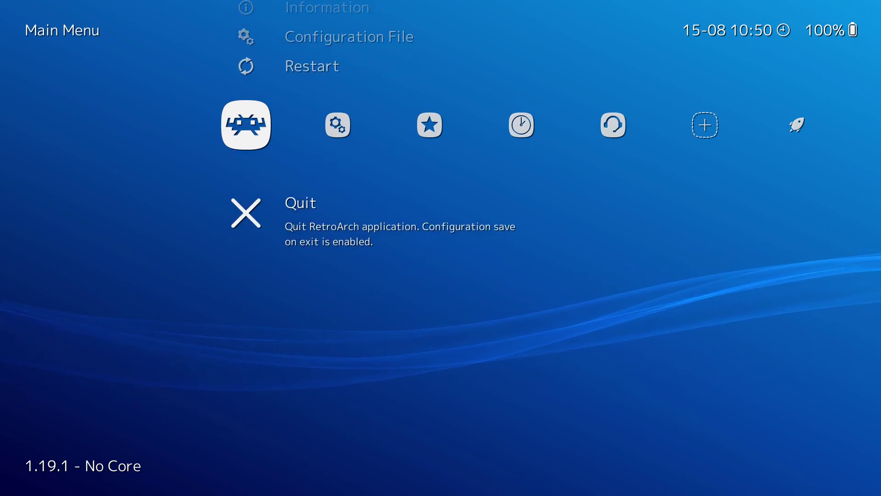
pyautogui.press('Return')
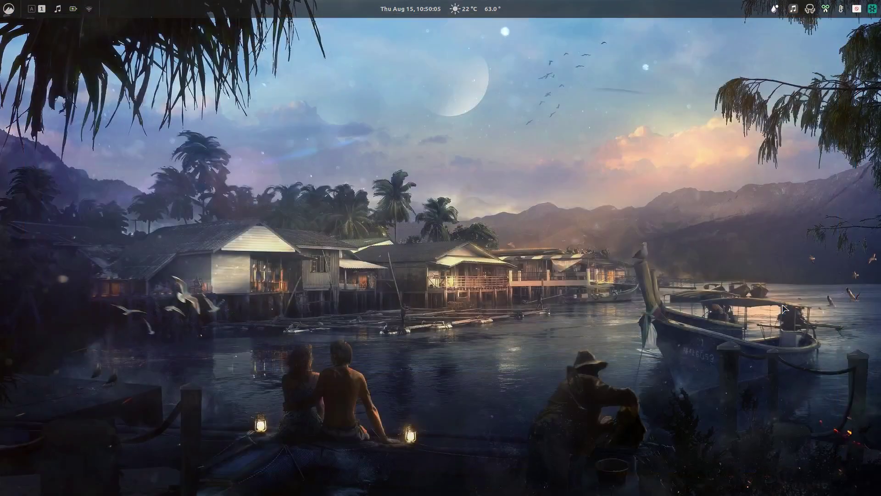
pyautogui.press('super')
pyautogui.write('ret')
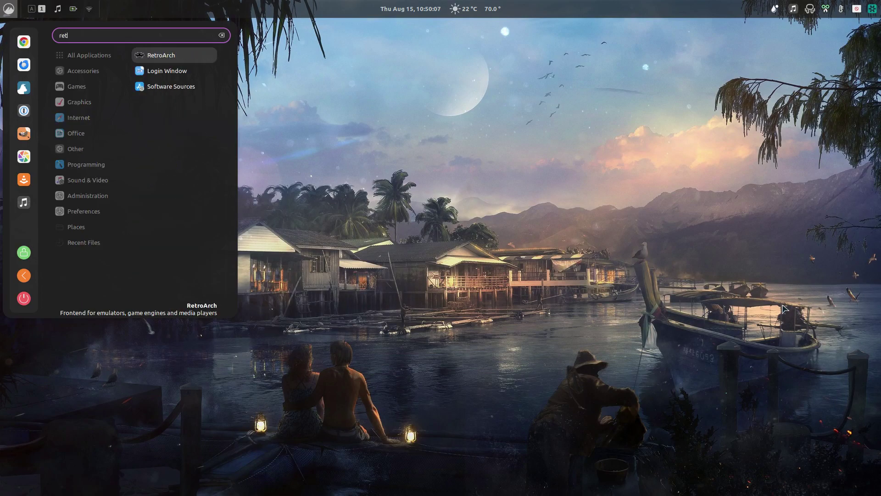
pyautogui.press('Return')
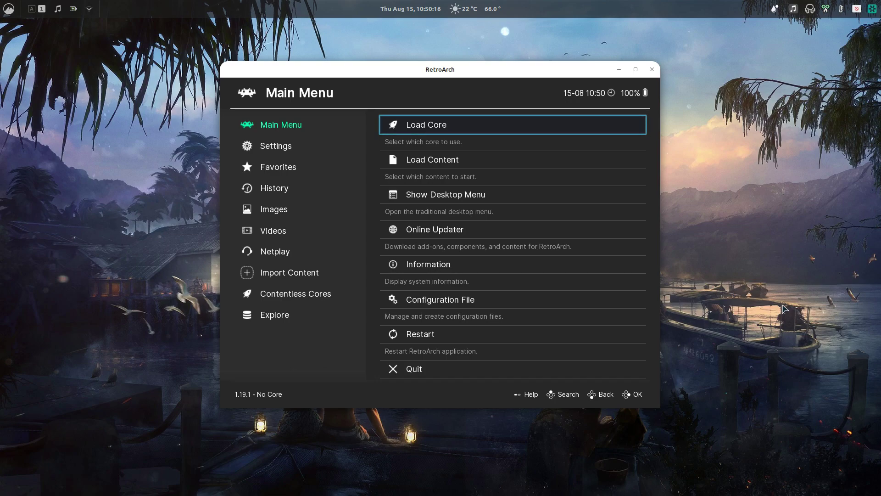
pyautogui.press('f')
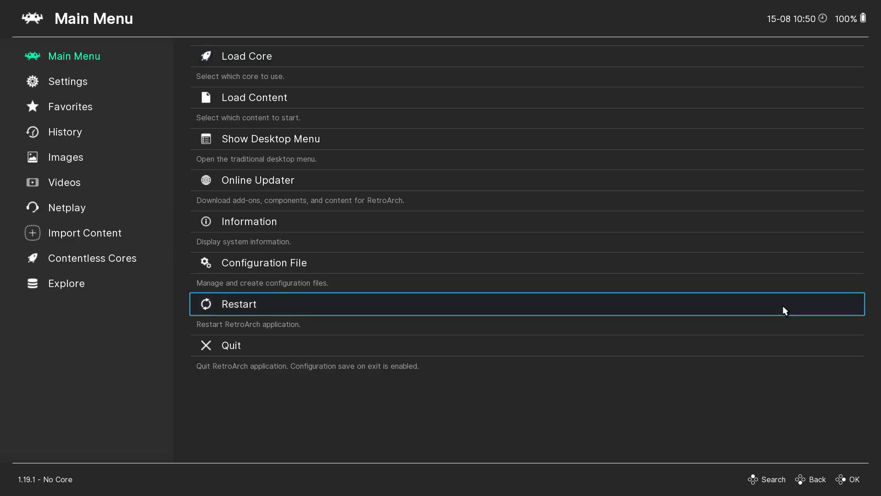
pyautogui.press('Left')
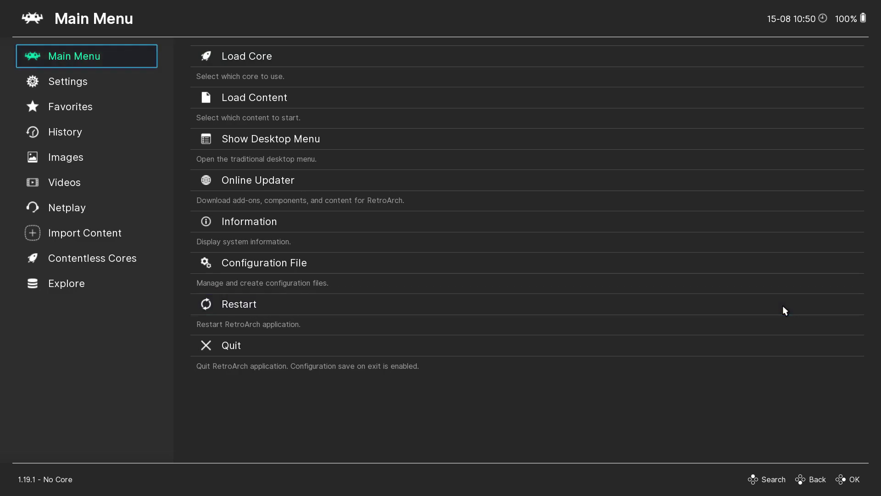
pyautogui.press('Down')
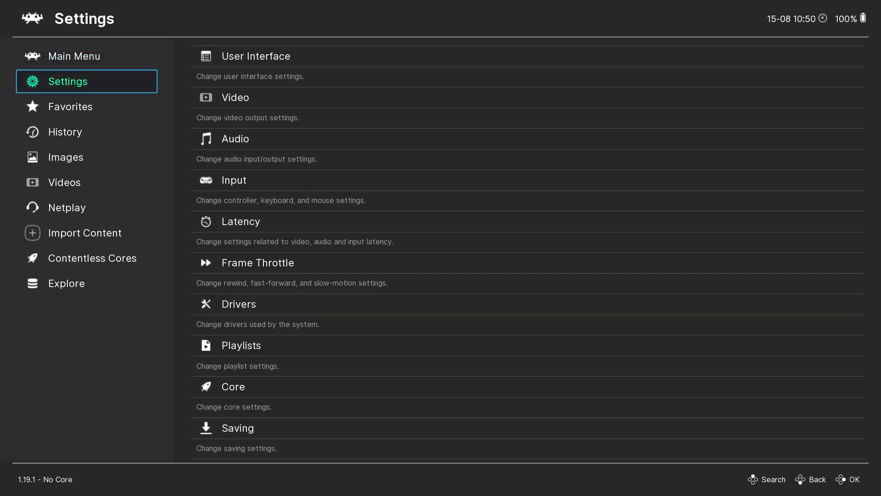
pyautogui.press('Up')
pyautogui.press('Right')
pyautogui.press('Up')
pyautogui.press('Up')
pyautogui.press('Up')
pyautogui.press('Up')
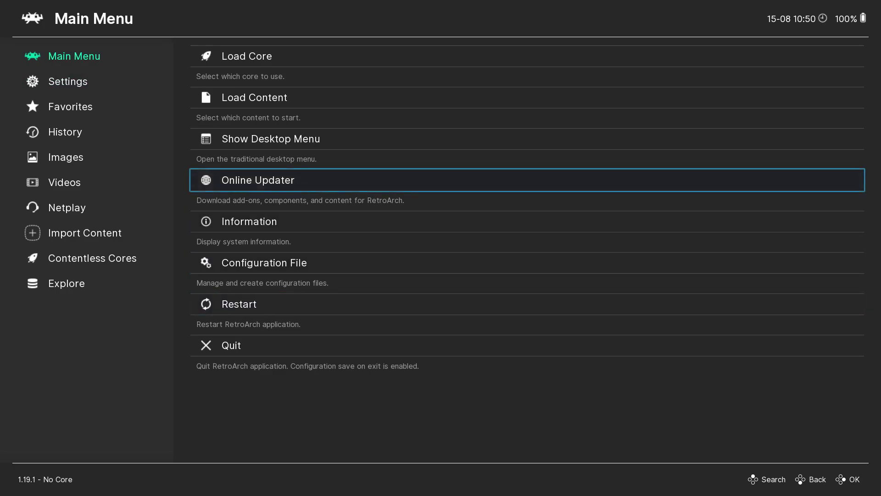
pyautogui.press('Down')
# Open the Directory settings and check the Assets directory path.
pyautogui.press('Left')
pyautogui.press('Down')
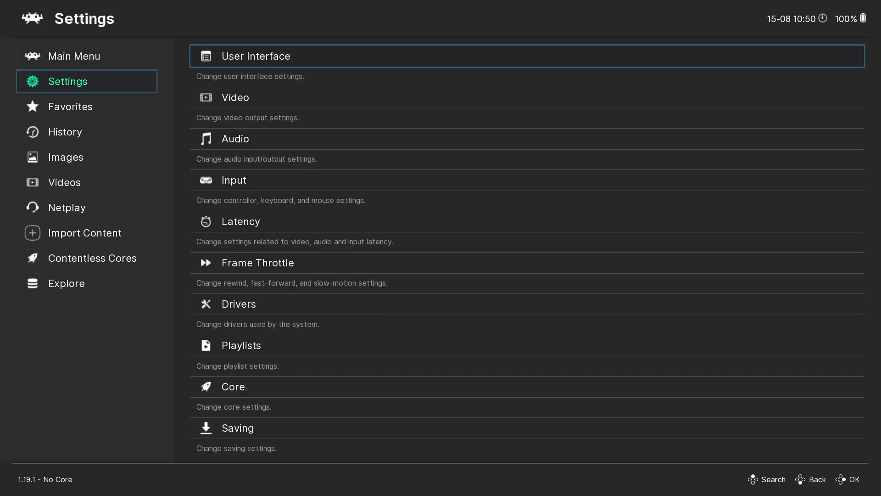
pyautogui.press('Right')
pyautogui.press('Up')
pyautogui.press('Up')
pyautogui.press('Return')
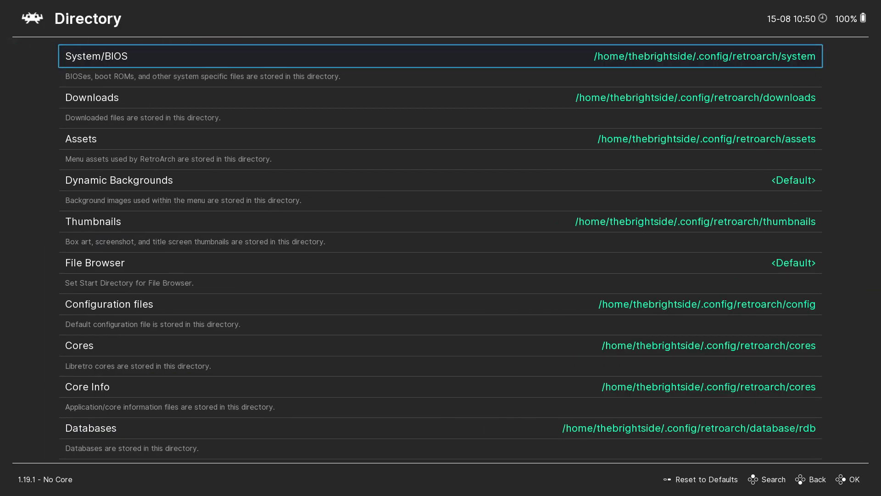
pyautogui.press('Down')
pyautogui.press('Down')
pyautogui.press('Down')
pyautogui.press('Up')
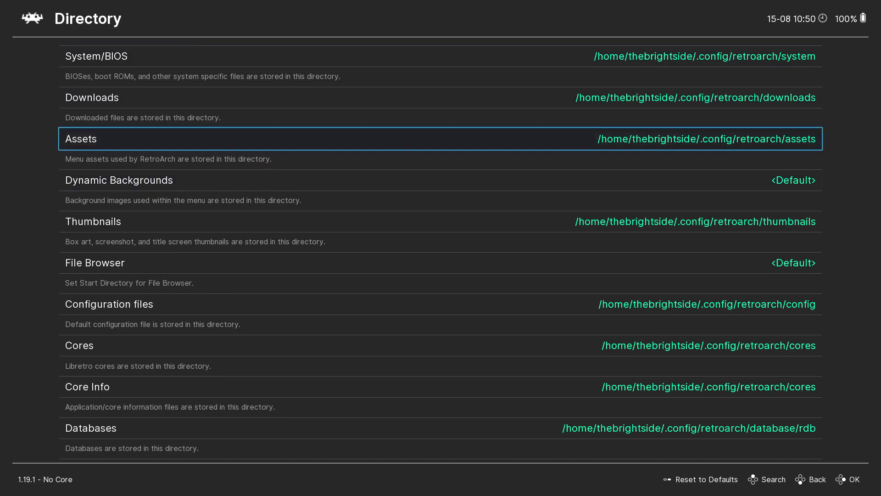
# Review the directory paths below Assets, including Thumbnails, Cores and Core Info, then leave the Directory settings.
pyautogui.press('Down')
pyautogui.press('Down')
pyautogui.press('Down')
pyautogui.press('Down')
pyautogui.press('Down')
pyautogui.press('Down')
pyautogui.press('Down')
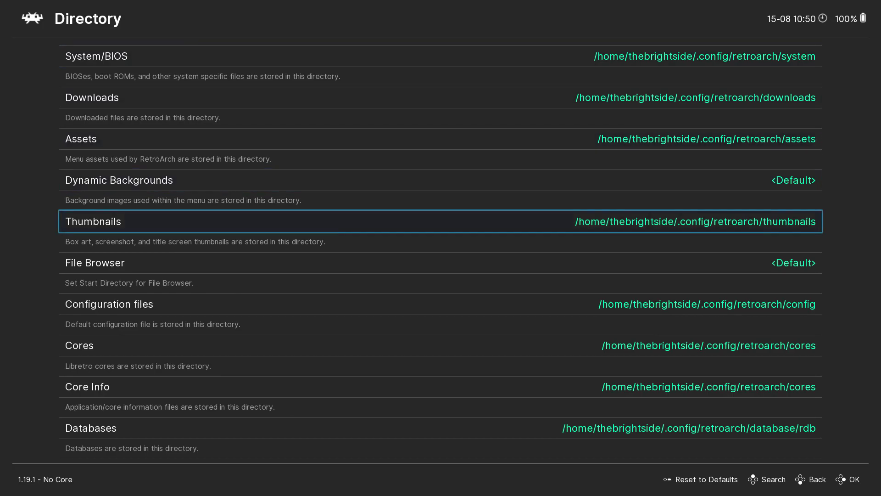
pyautogui.press('Up')
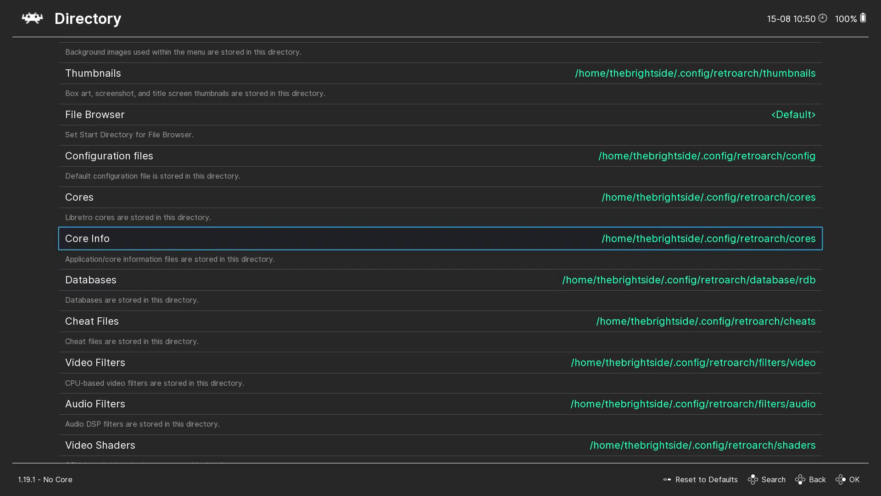
pyautogui.press('Down')
pyautogui.press('Down')
pyautogui.press('Down')
pyautogui.press('Down')
pyautogui.press('Down')
pyautogui.press('Down')
pyautogui.press('Down')
pyautogui.press('Down')
pyautogui.press('BackSpace')
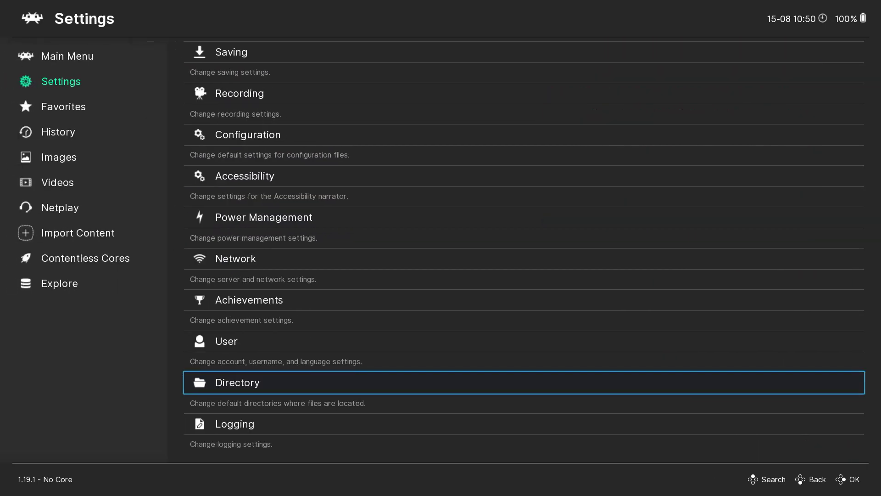
# Return to the Main Menu and open the Configuration File options.
pyautogui.press('Left')
pyautogui.press('Up')
pyautogui.press('Right')
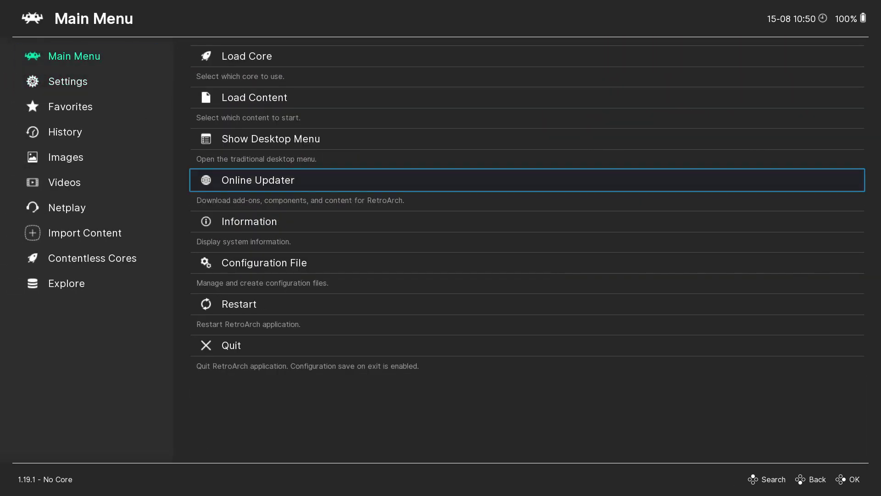
pyautogui.press('Down')
pyautogui.press('Down')
pyautogui.press('Down')
pyautogui.press('Up')
pyautogui.press('Return')
# Look over the configuration file options down to Reset to Defaults, then quit RetroArch.
pyautogui.press('Down')
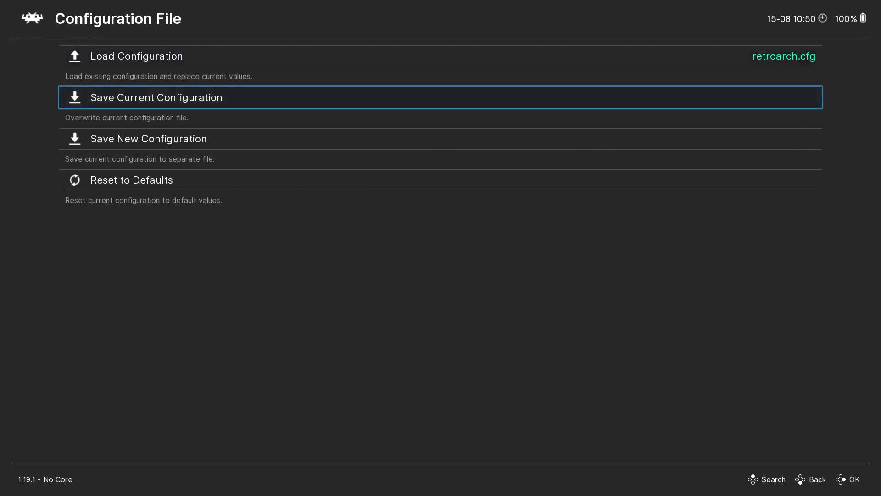
pyautogui.press('Down')
pyautogui.press('Up')
pyautogui.press('Up')
pyautogui.press('Up')
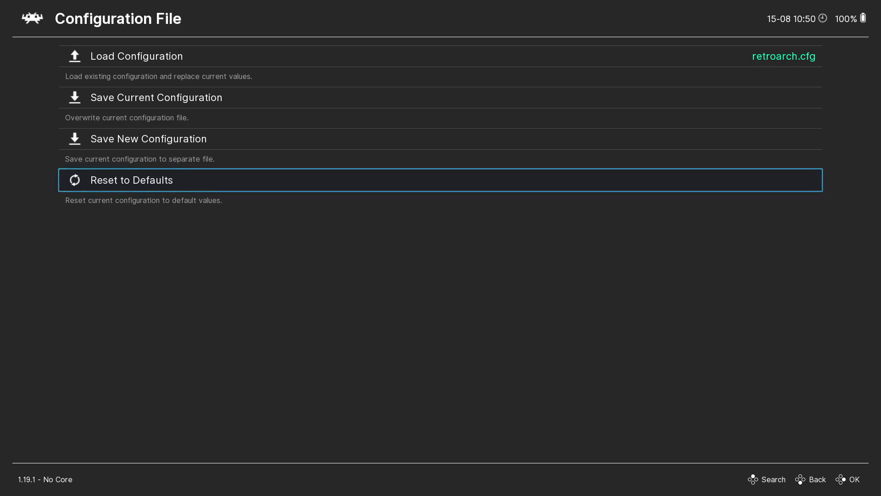
pyautogui.press('Escape')
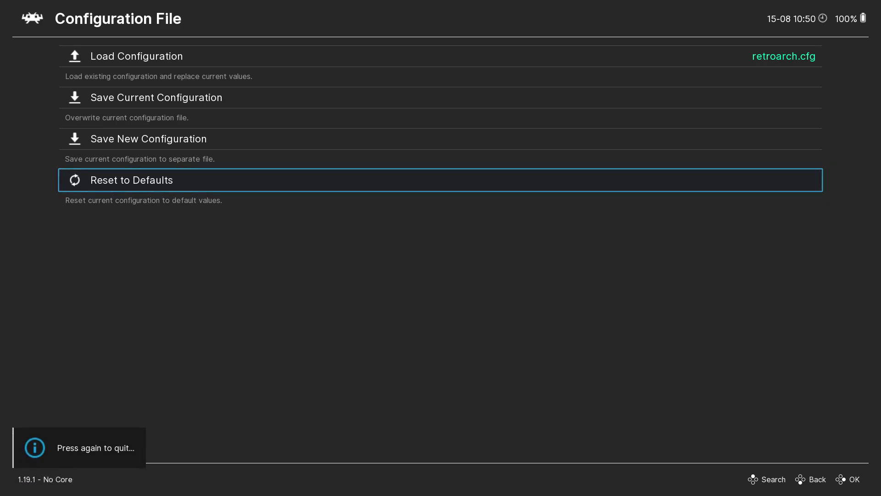
pyautogui.press('Escape')
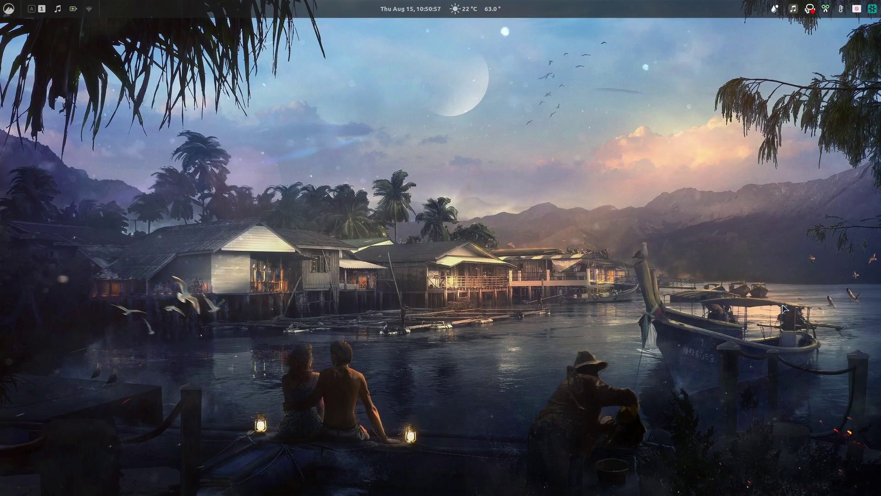